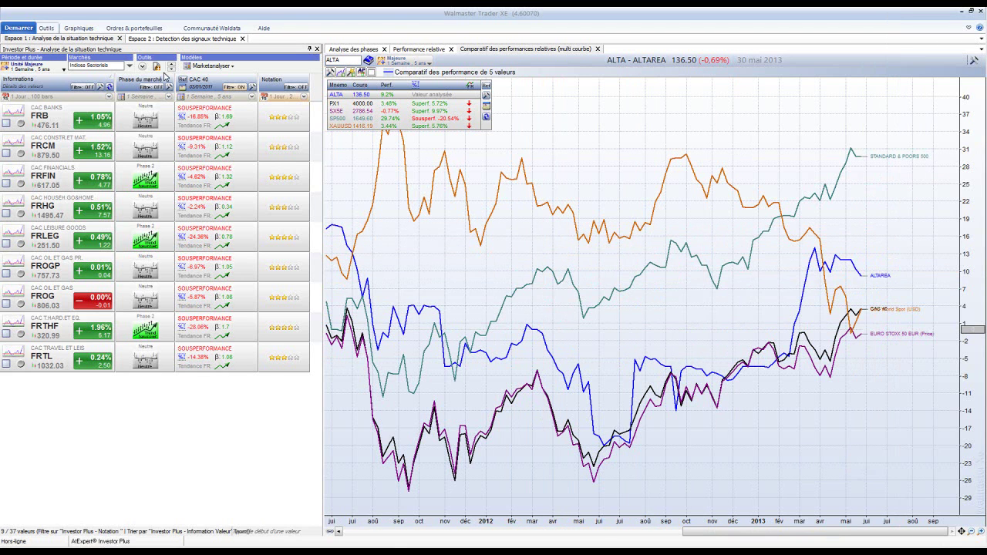
Create a new workspace titled "Decollage de valeurs à la hausse" and open it
left_click(24, 28)
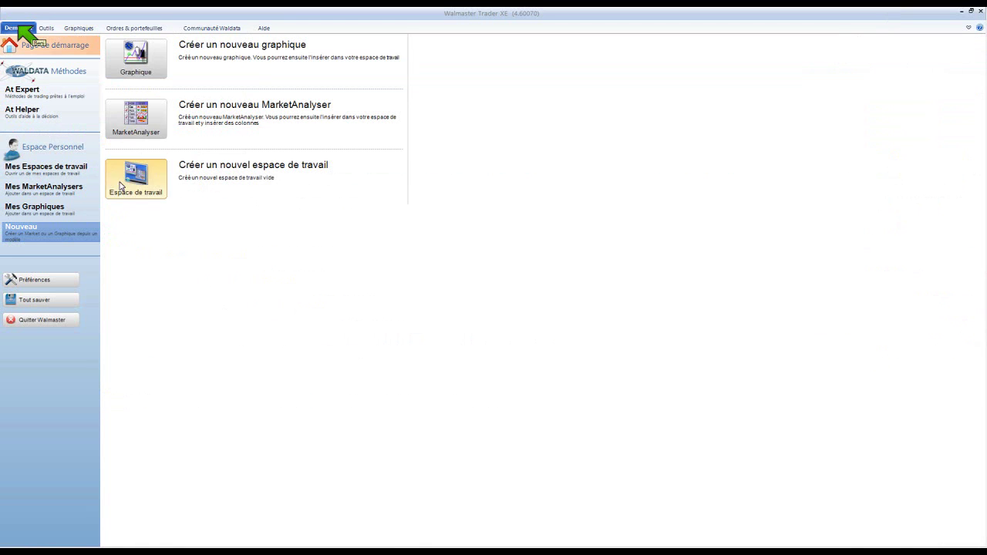
left_click(150, 190)
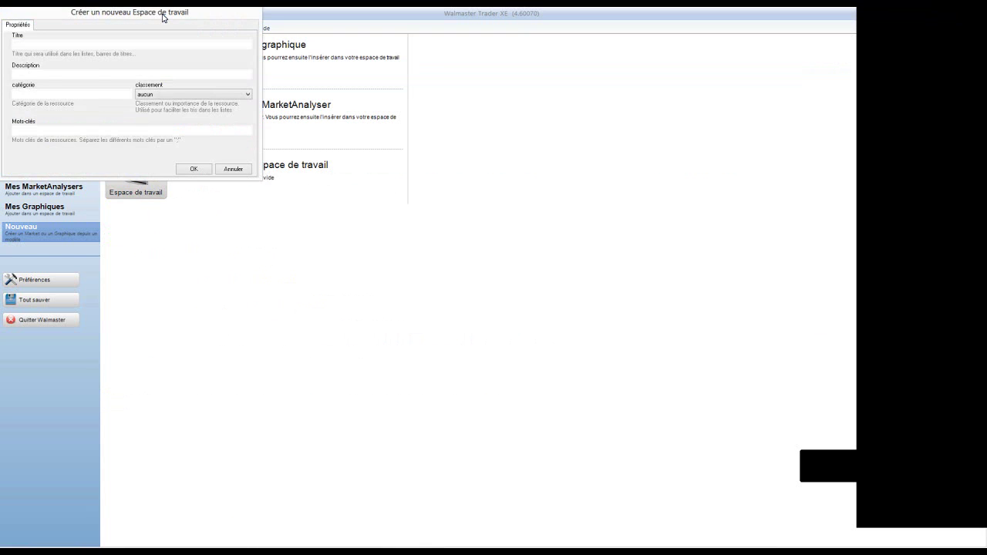
left_click_drag(163, 18, 378, 138)
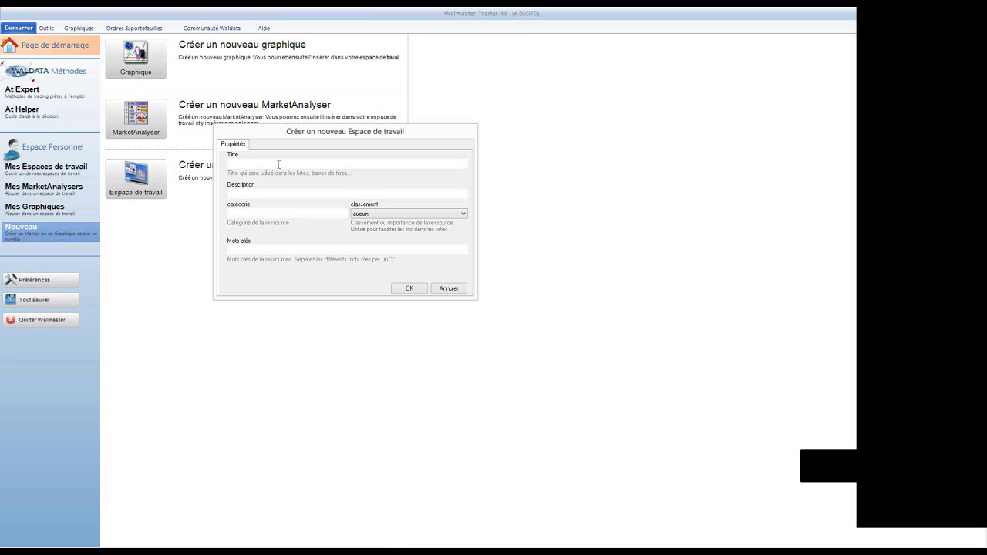
type("Decollage de valeurs à la hausse")
left_click(409, 287)
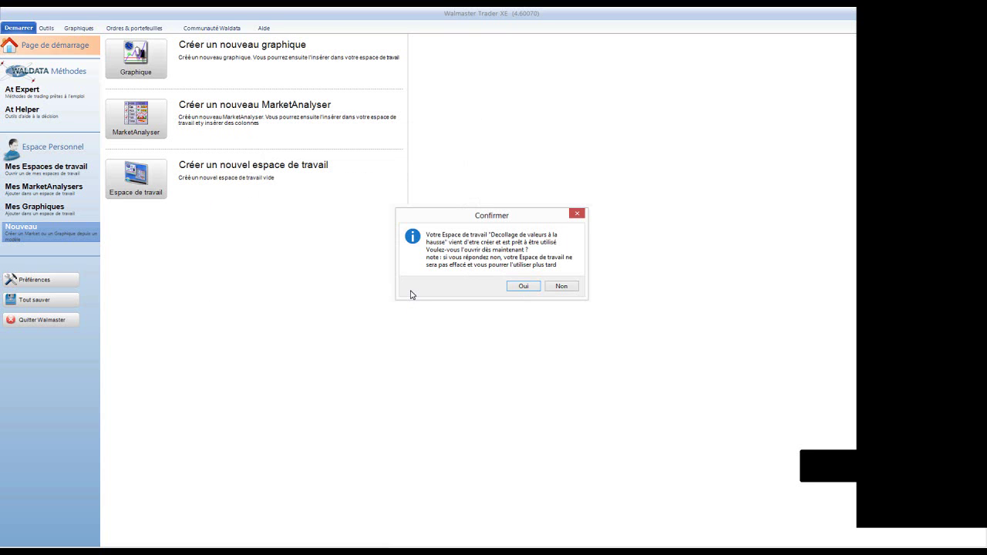
left_click(521, 286)
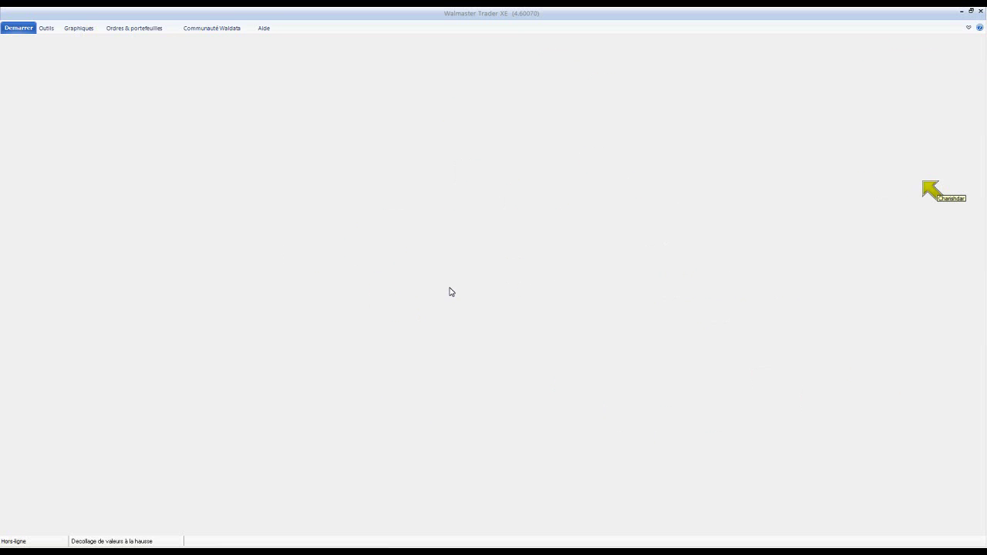
Insert the "Investor Plus - Actions exceptionnelles" MarketAnalyser into the empty workspace and dismiss the error message
left_click(43, 31)
left_click(229, 46)
left_click_drag(367, 253, 442, 424)
left_click(168, 243)
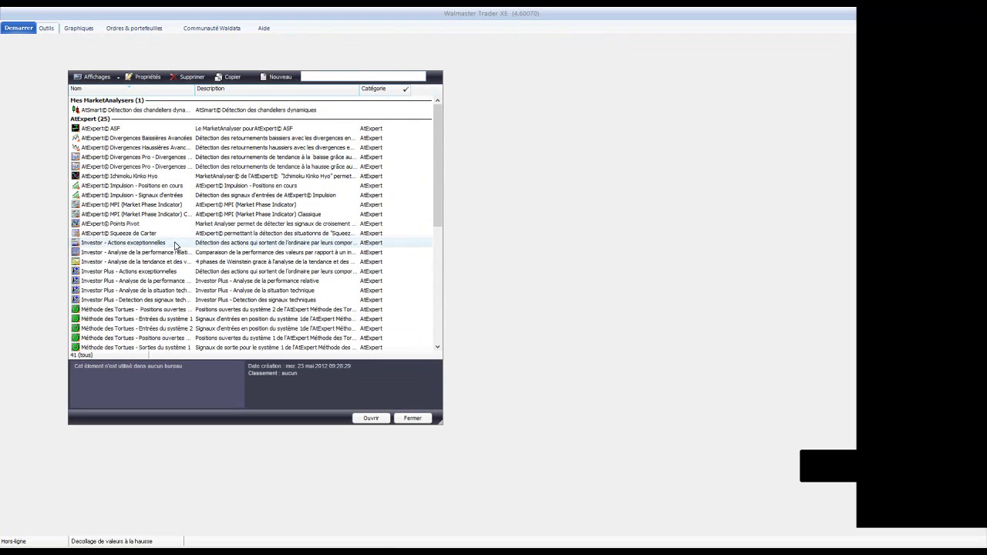
scroll(175, 231, "down", 2)
left_click(144, 213)
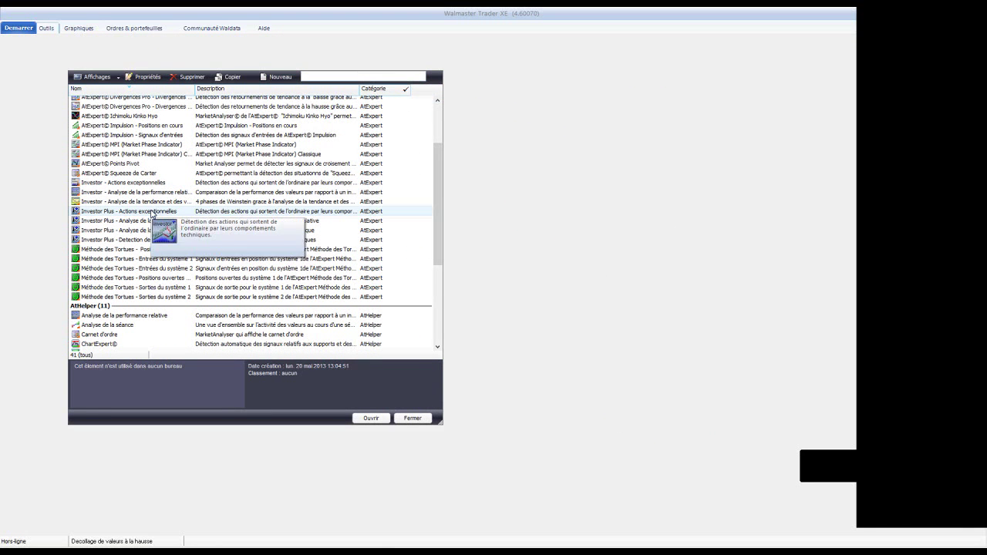
left_click(370, 418)
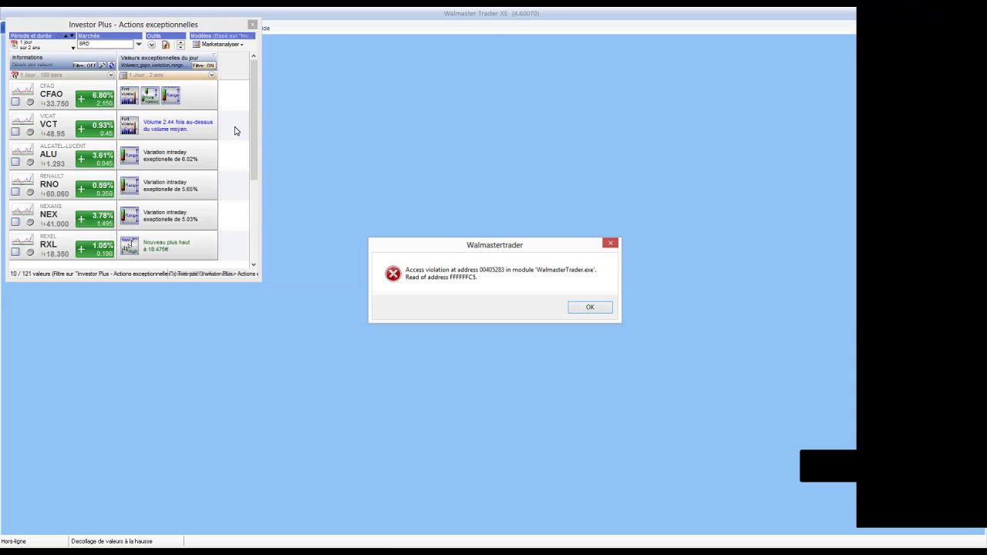
left_click(577, 307)
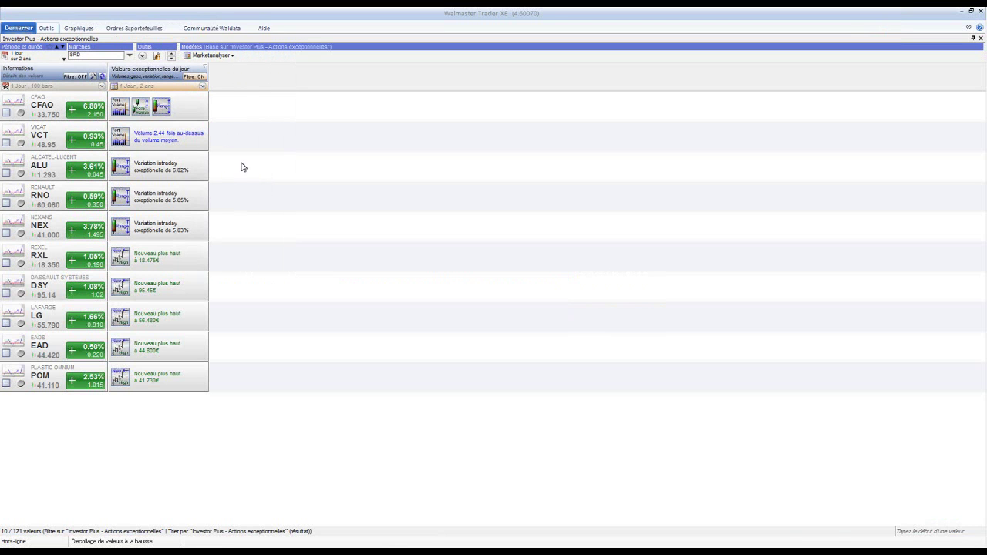
left_click(286, 187)
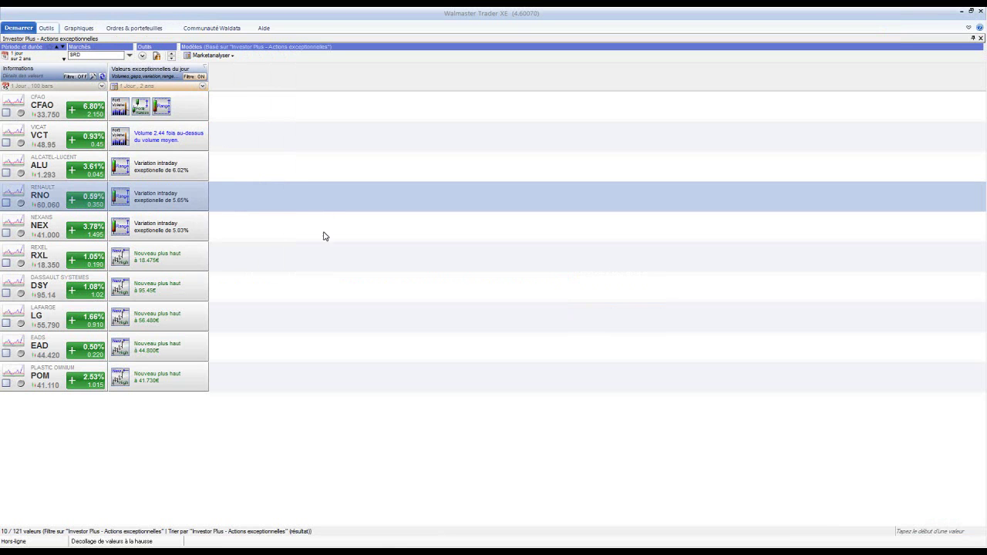
Add the "Investor Plus - Analyse des phases" column to the exceptional stocks MarketAnalyser
left_click(157, 56)
scroll(281, 194, "down", 20)
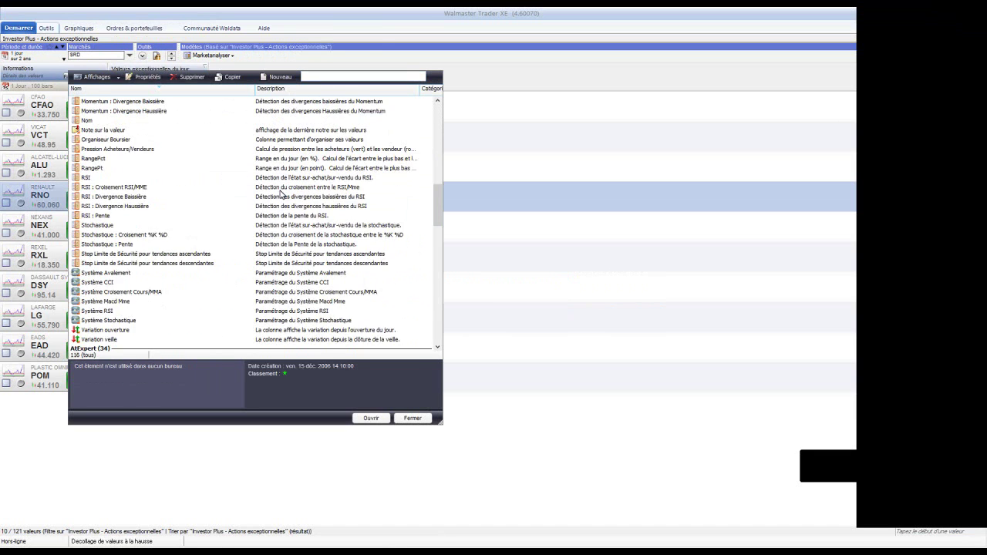
scroll(281, 194, "down", 6)
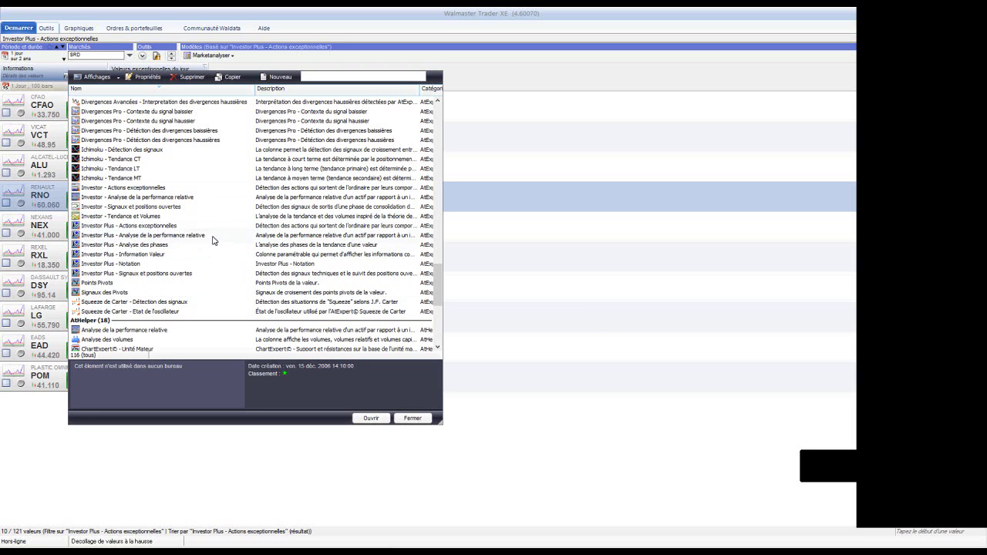
left_click(129, 245)
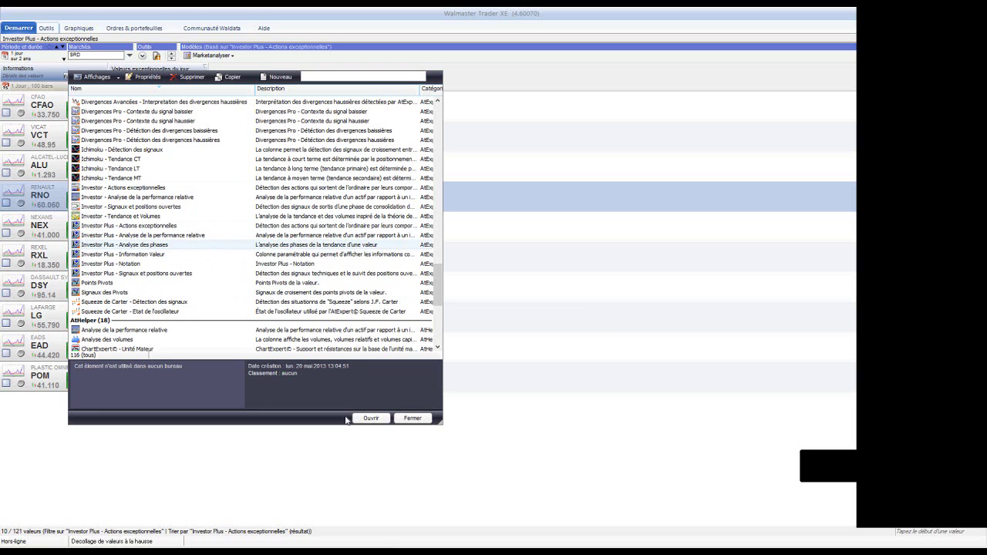
left_click(362, 418)
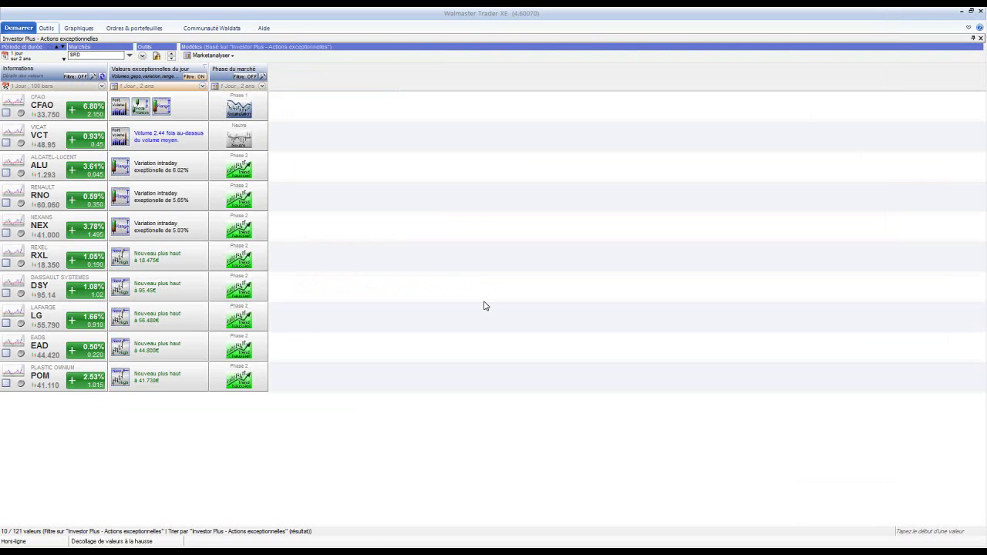
Turn off the filter of the exceptional values column so that all stocks in the list are shown
left_click(196, 76)
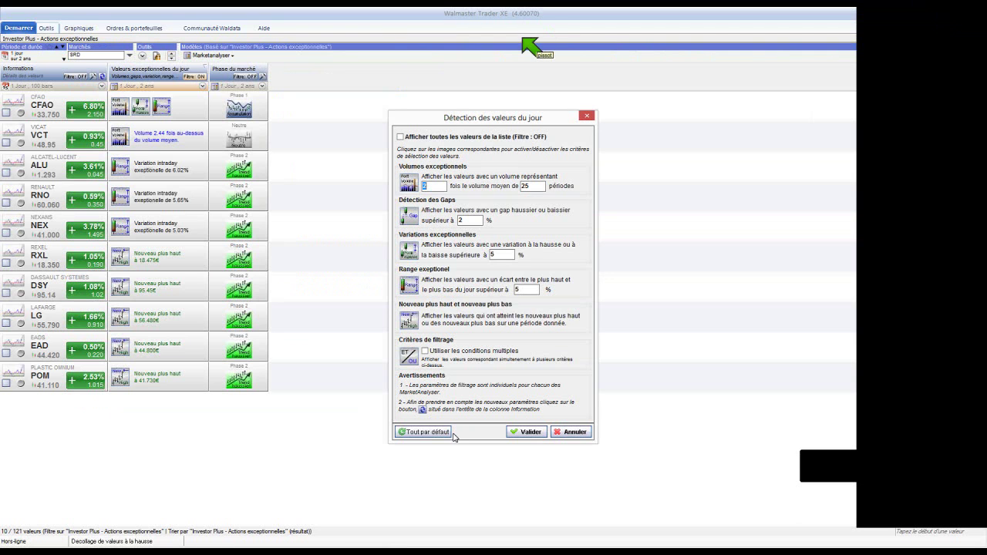
left_click(401, 137)
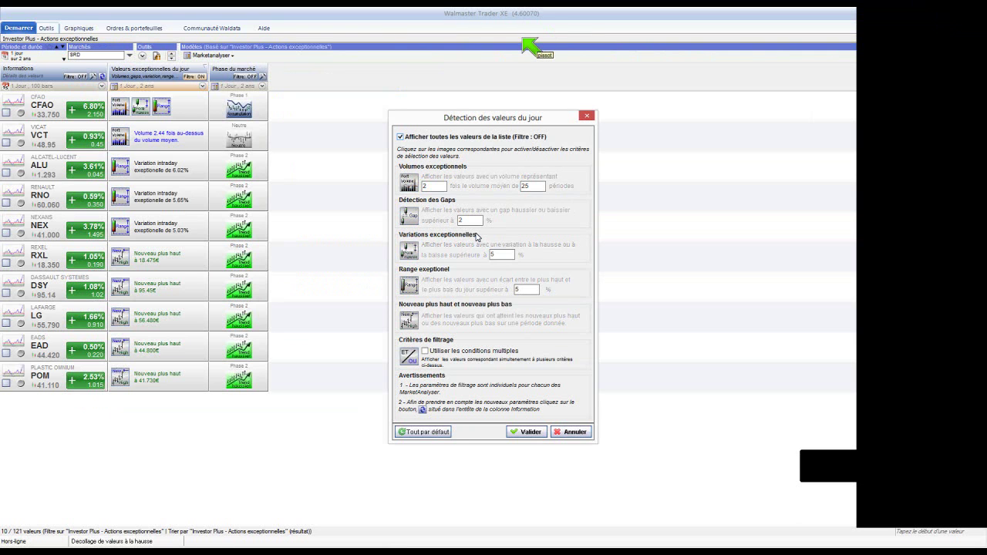
left_click(529, 431)
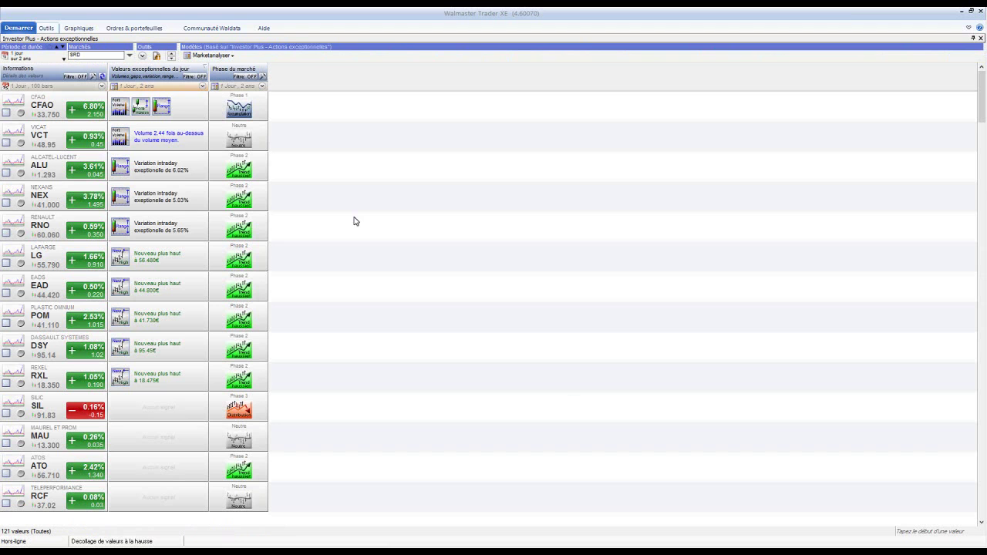
Filter the market phase column to the Accumulation phase only, and sort the stocks by that column
left_click(245, 78)
left_click(421, 167)
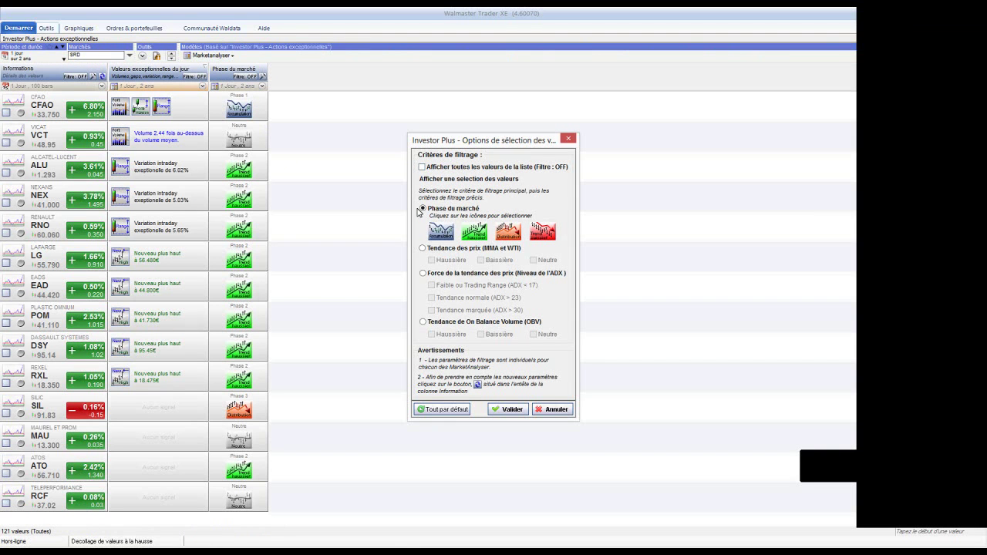
left_click(471, 233)
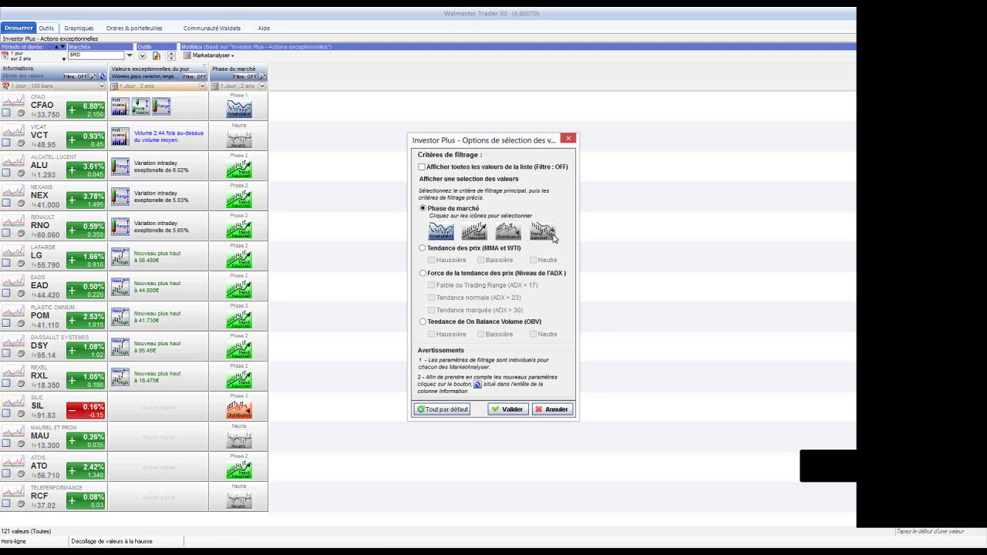
left_click(505, 409)
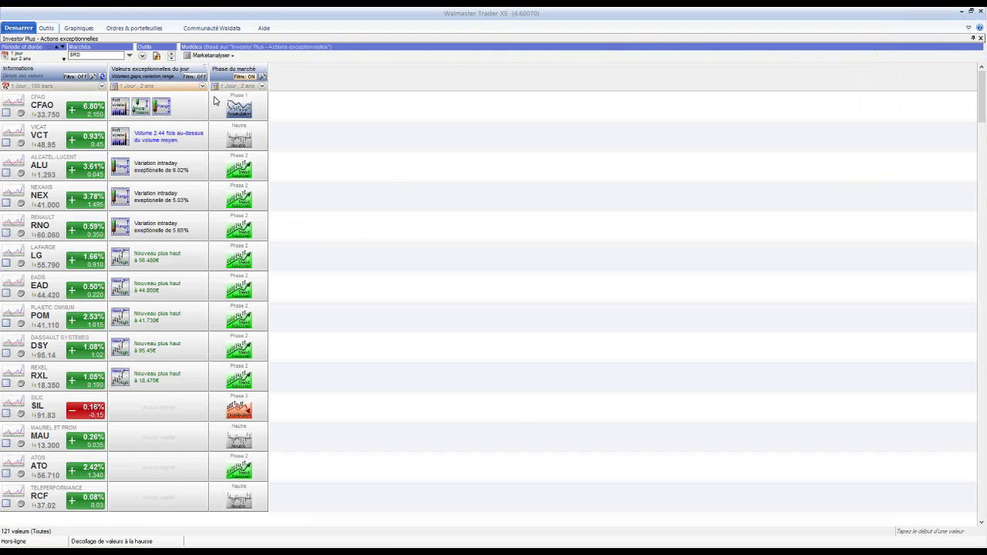
left_click(234, 77)
left_click(234, 77)
left_click(233, 77)
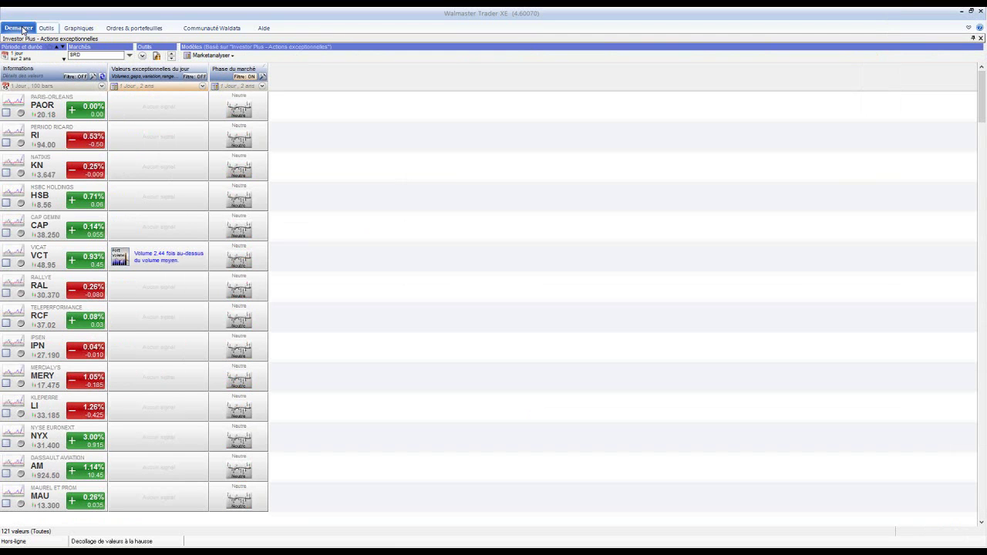
Replace the MarketAnalyser model with "Investor Plus - Analyse de la performance relative", widening the name column of the model list
left_click(208, 56)
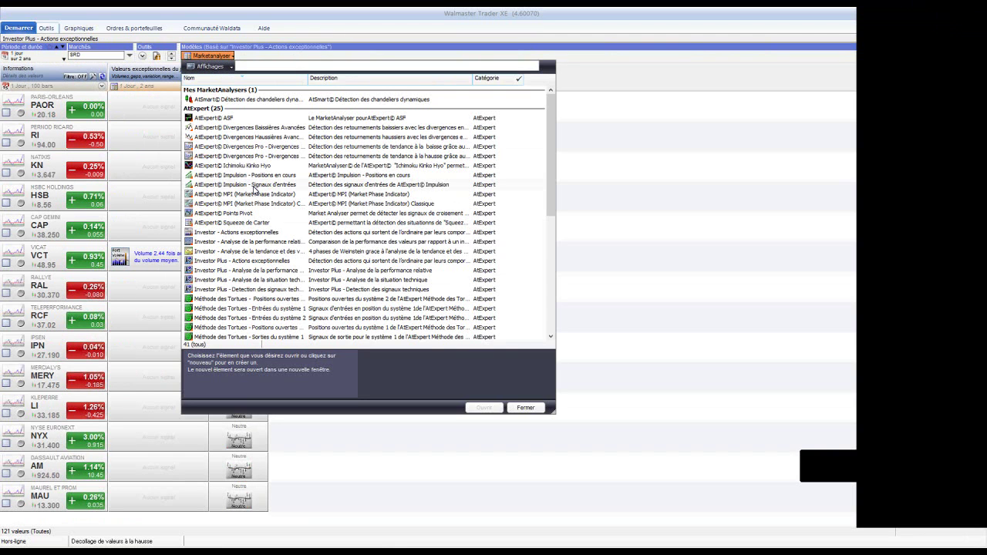
scroll(270, 223, "down", 2)
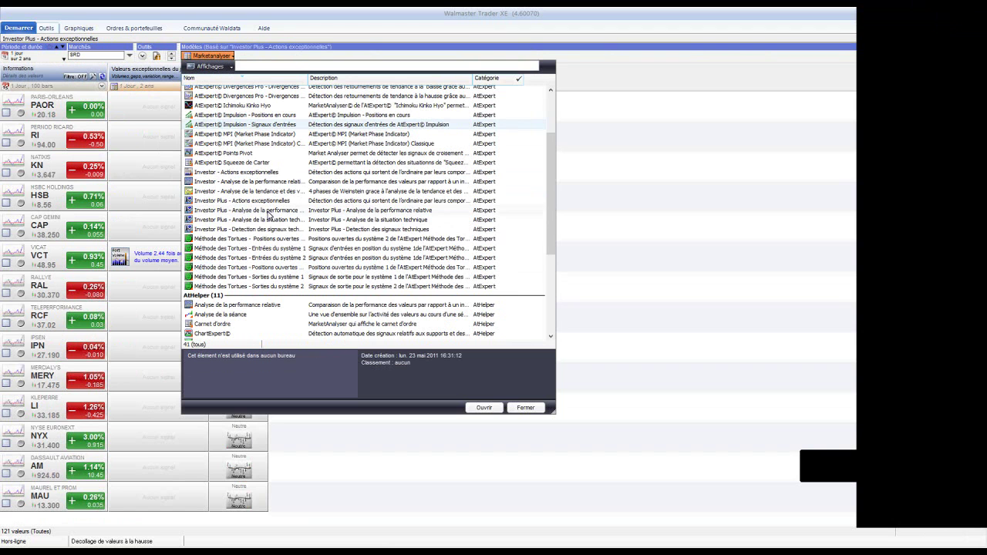
left_click(308, 80)
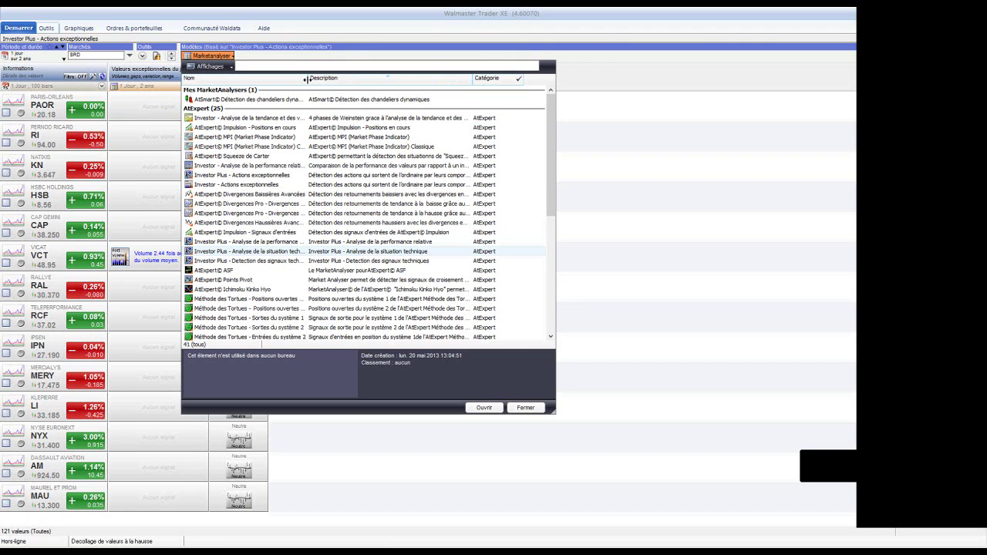
double_click(306, 79)
left_click(299, 223)
scroll(294, 240, "down", 4)
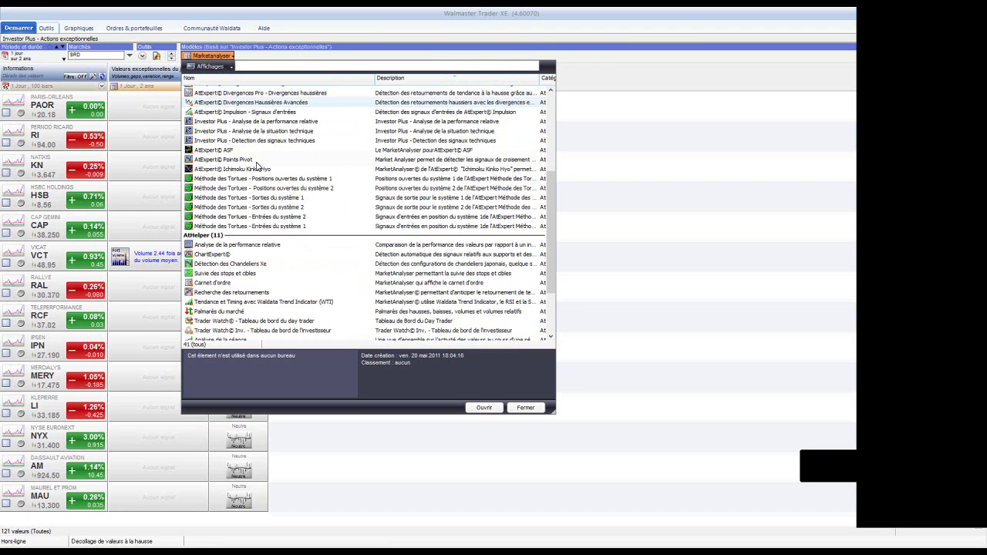
scroll(266, 166, "up", 2)
scroll(275, 164, "up", 2)
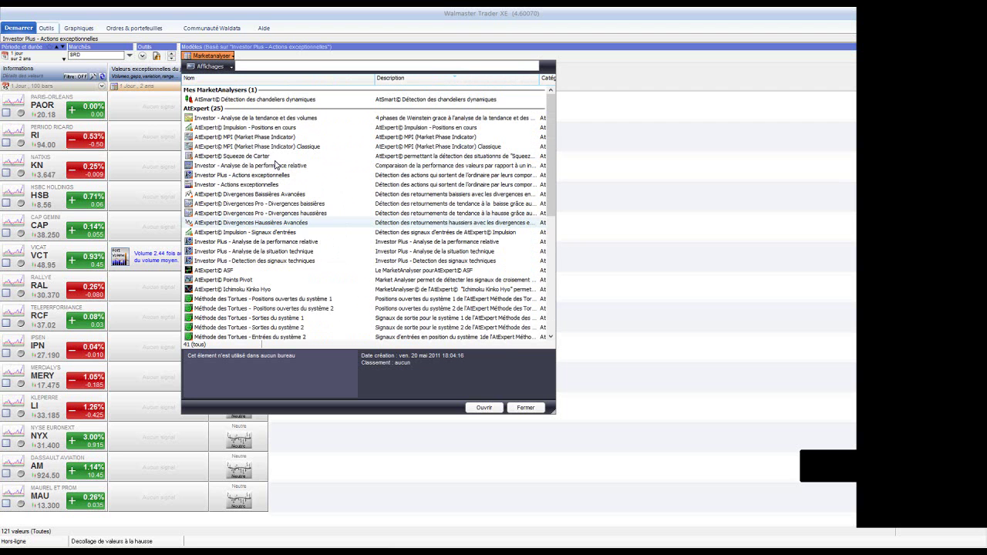
left_click(275, 77)
scroll(267, 224, "down", 2)
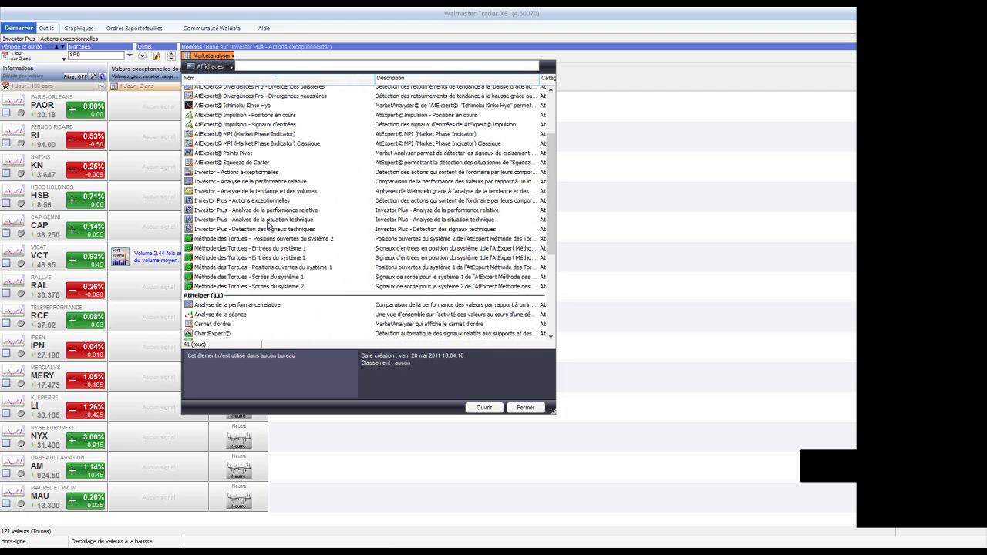
left_click(259, 211)
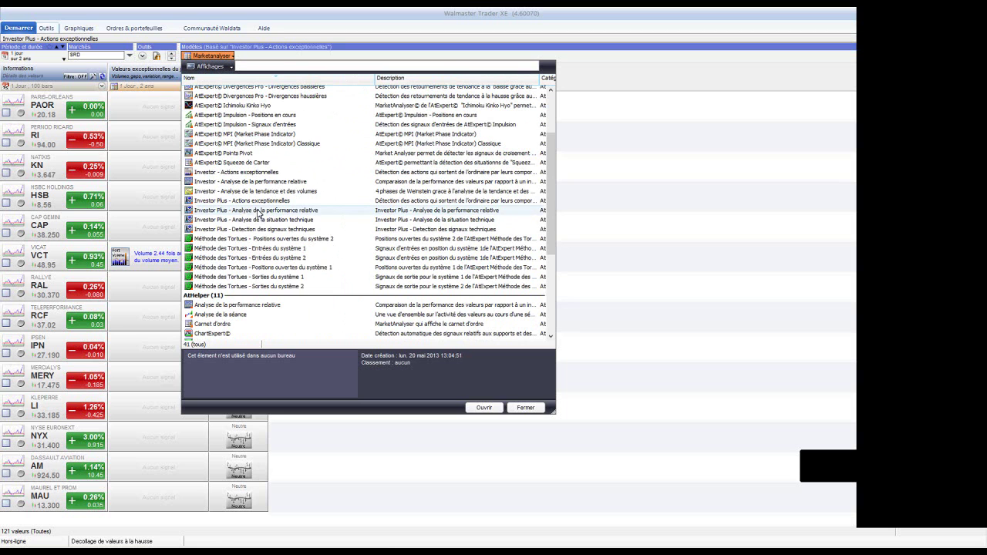
left_click(476, 407)
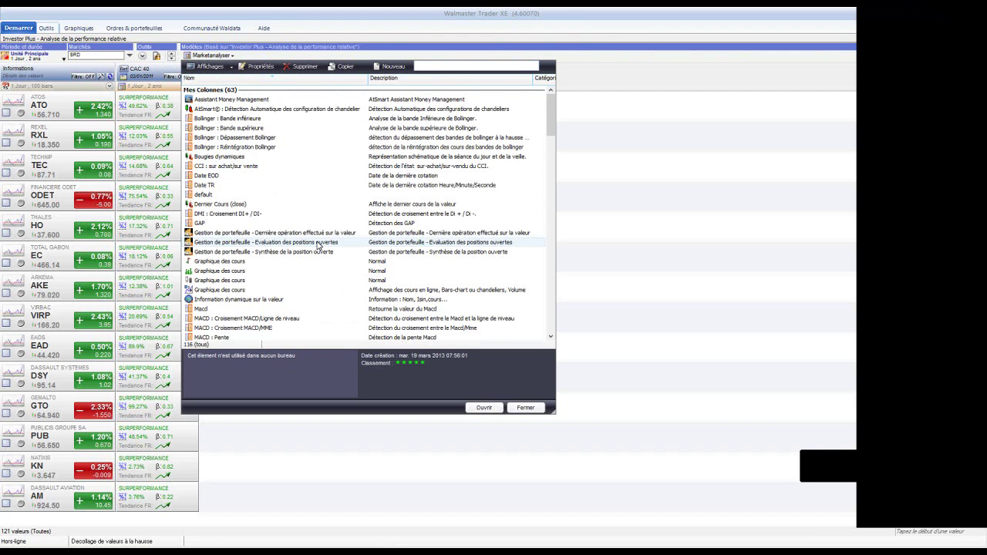
Add the "Investor Plus - Analyse des phases" column to the relative performance MarketAnalyser
scroll(318, 245, "down", 5)
scroll(318, 245, "down", 15)
scroll(318, 246, "down", 3)
left_click(254, 237)
left_click(484, 407)
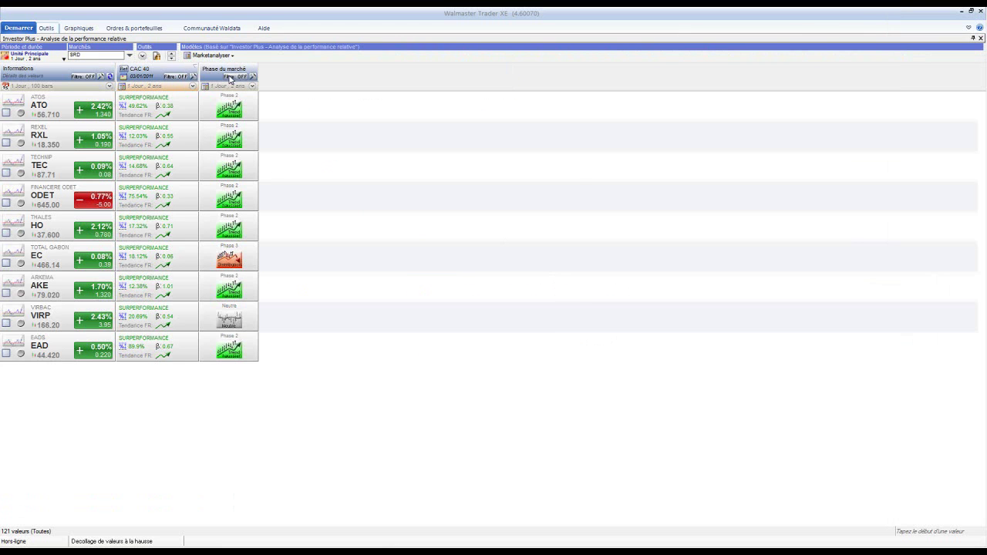
Activate the market phase filter on the phase column of the relative performance MarketAnalyser
left_click(230, 79)
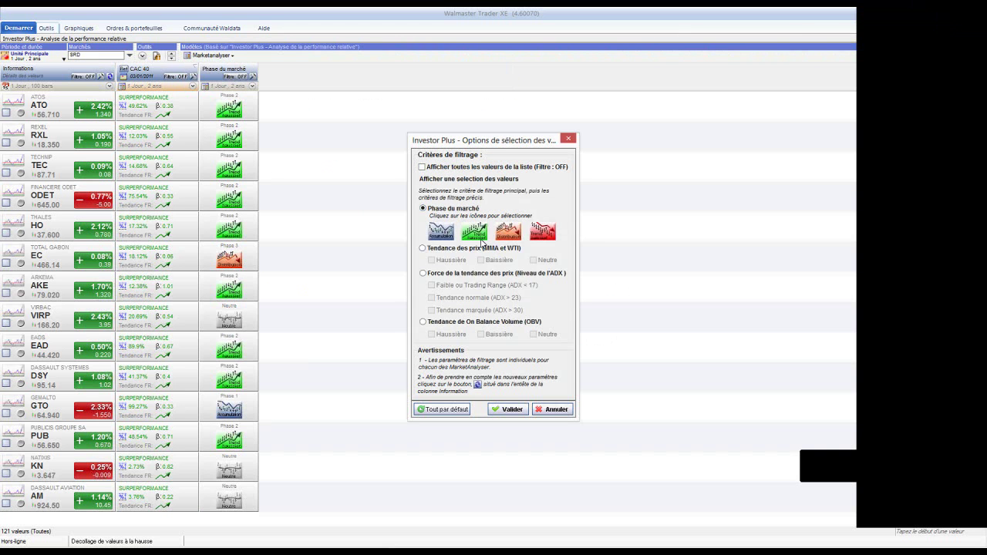
left_click(515, 408)
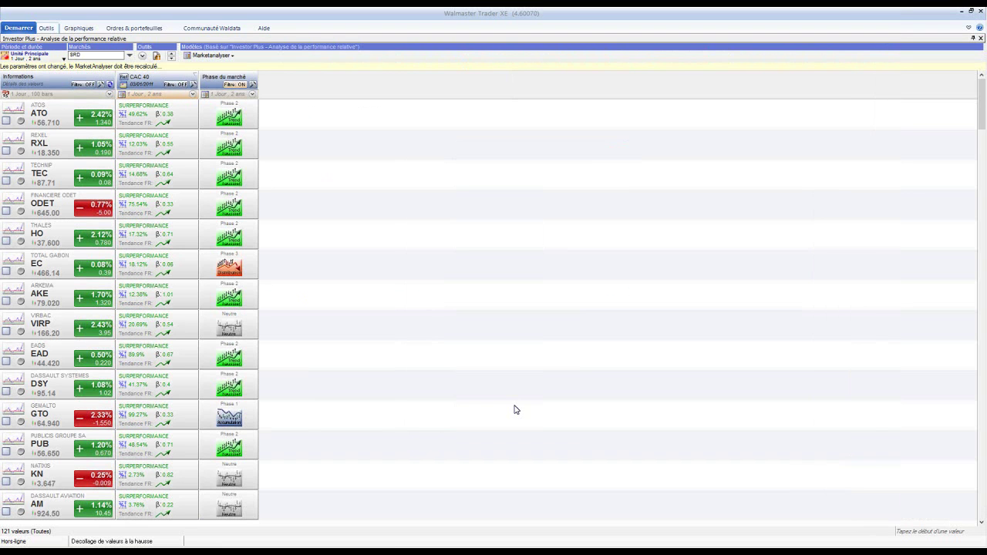
left_click(205, 69)
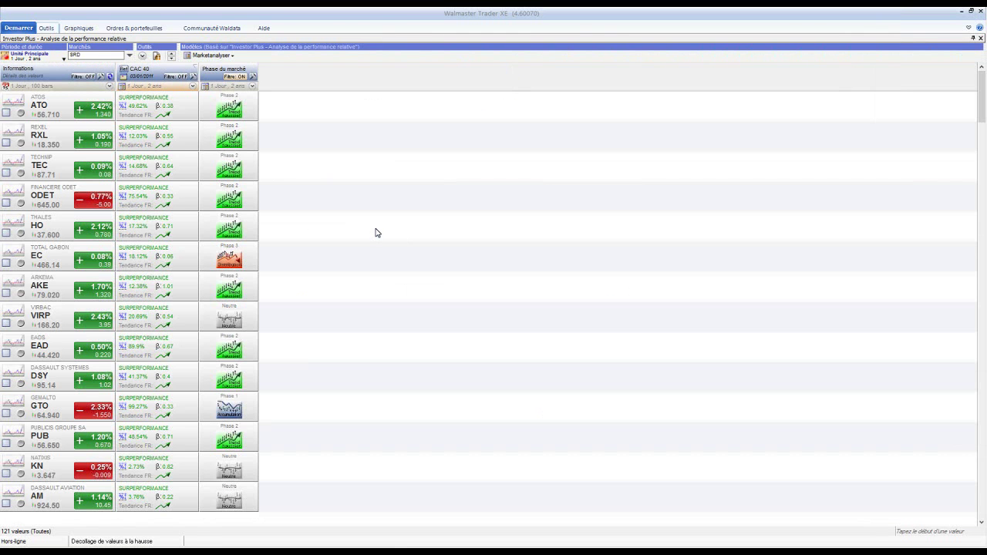
Switch the MarketAnalyser's market to EUROLIST and stop the calculation that starts
left_click(95, 56)
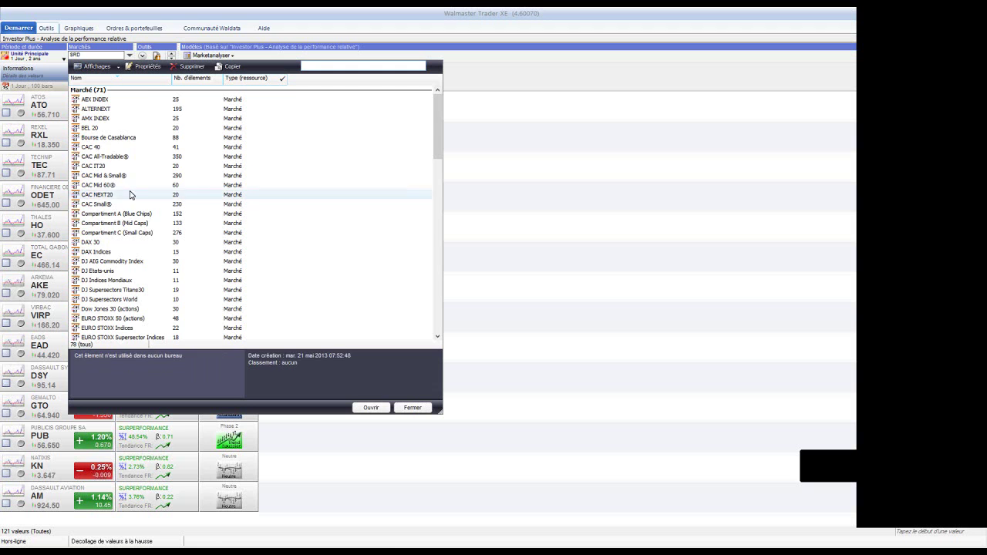
scroll(187, 195, "down", 5)
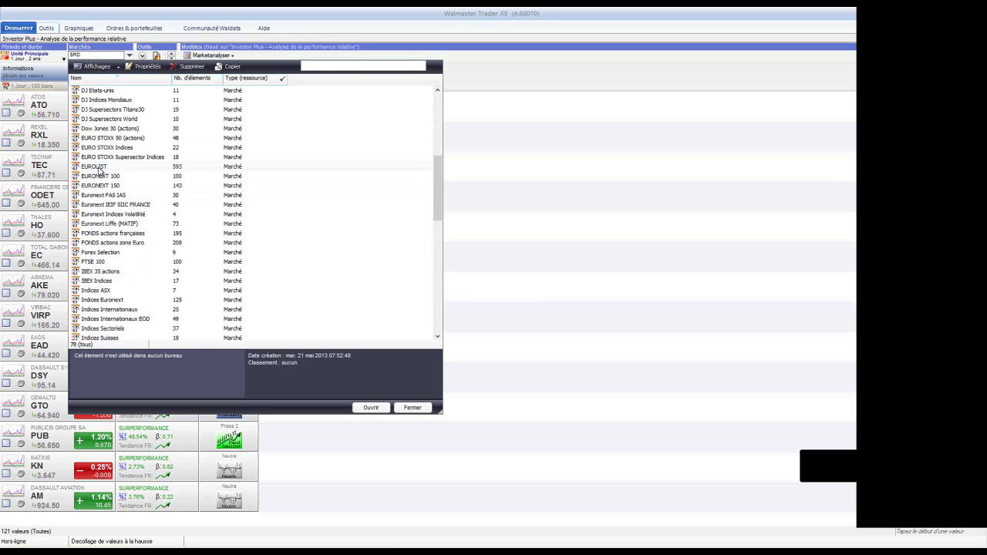
mouse_move(99, 172)
left_click(98, 170)
left_click(356, 407)
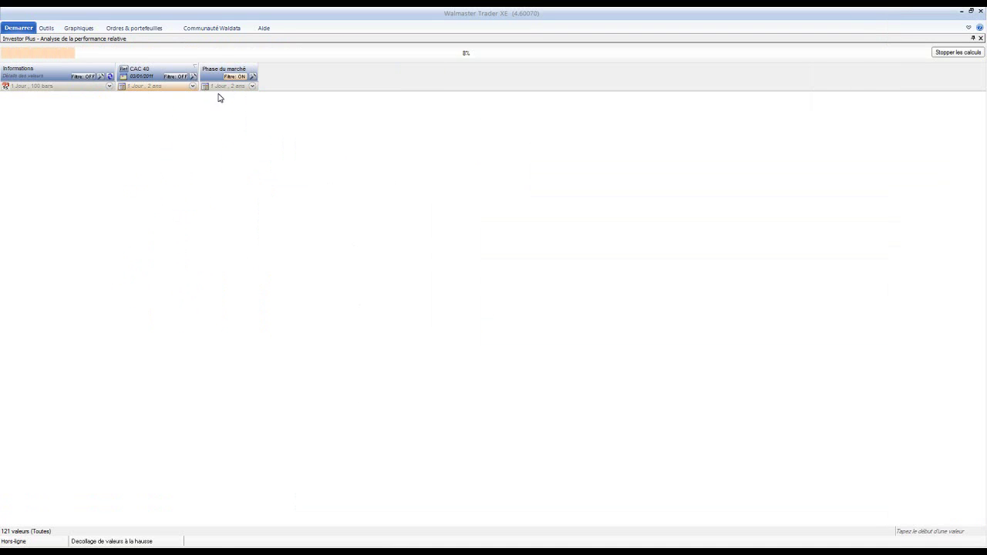
left_click(956, 52)
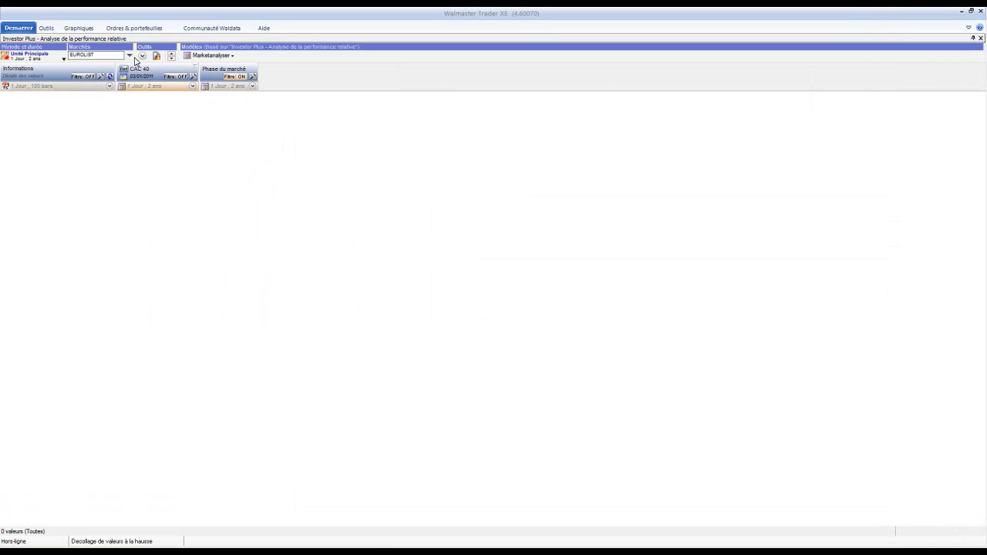
Set the MarketAnalyser's filter column to "Investor Plus - Analyse des phases" in its sorting and filtering settings
left_click(142, 56)
left_click(166, 82)
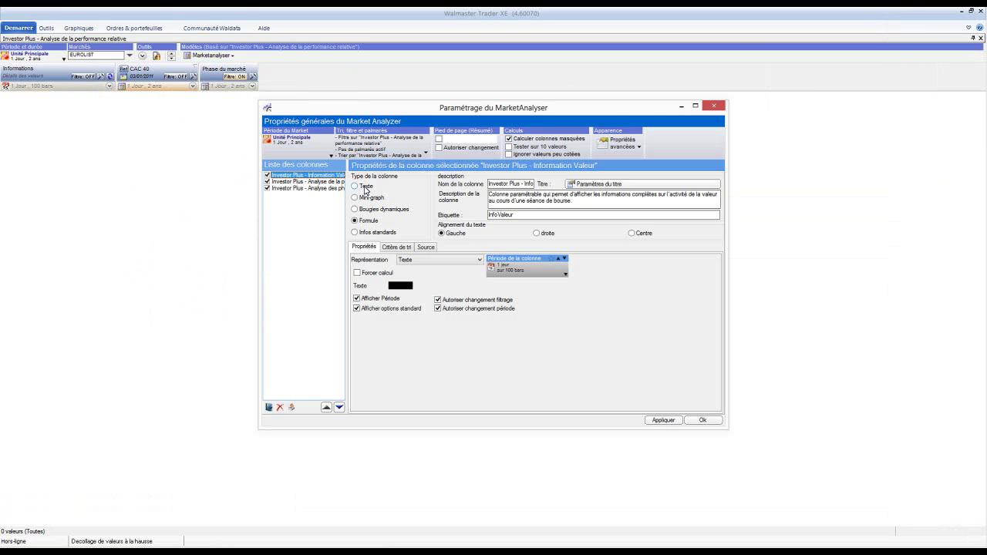
left_click(374, 148)
left_click(435, 321)
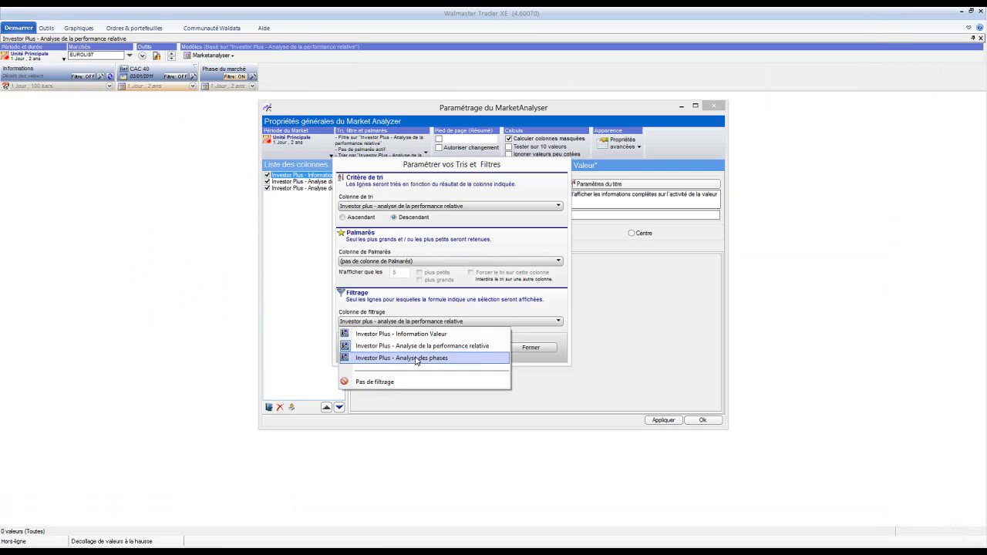
left_click(439, 357)
left_click(531, 348)
left_click(701, 420)
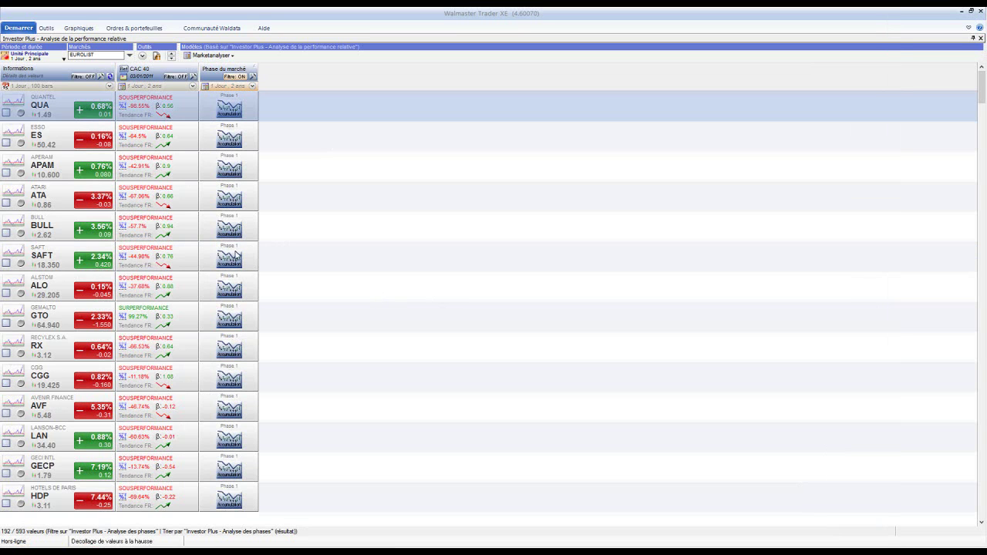
left_click(144, 150)
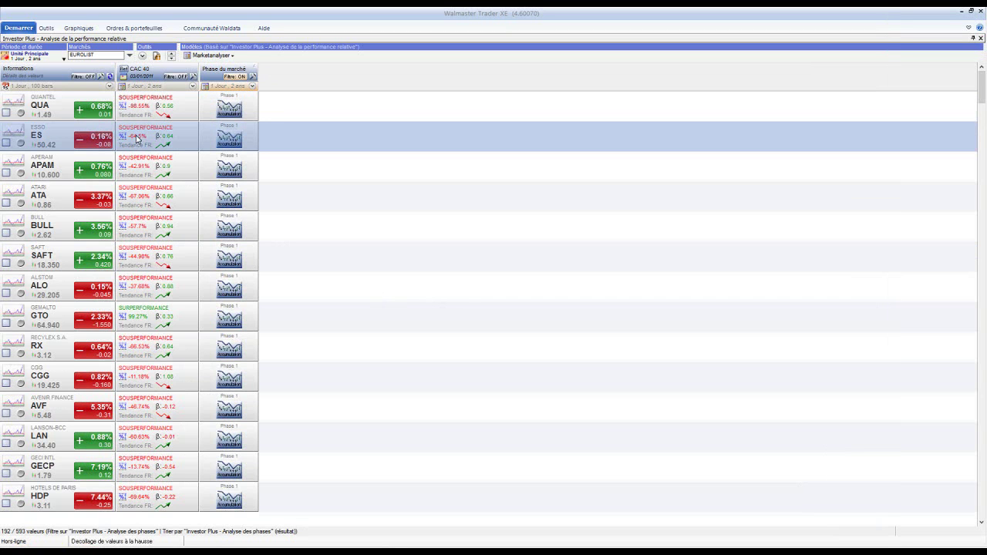
left_click(177, 78)
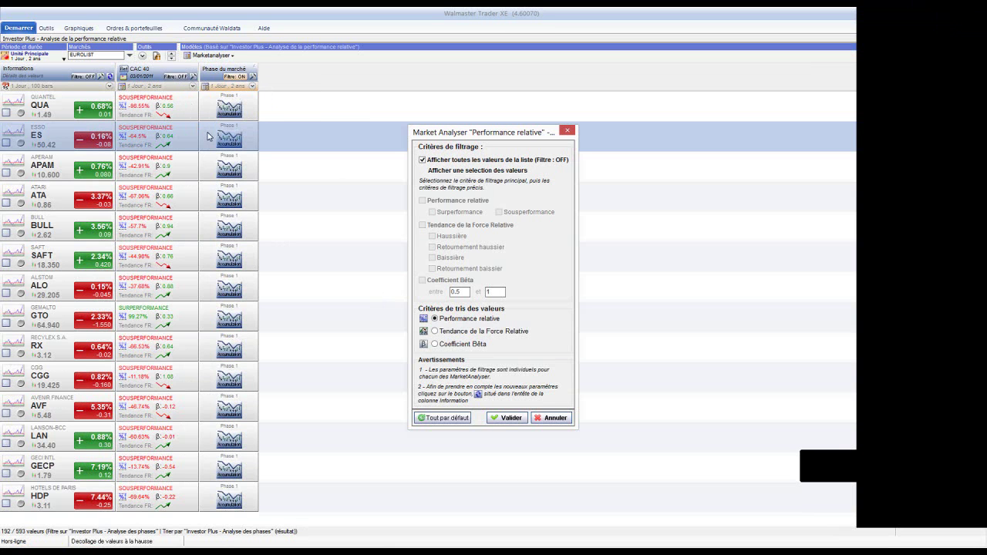
left_click(422, 160)
left_click(421, 201)
left_click(421, 225)
left_click(433, 235)
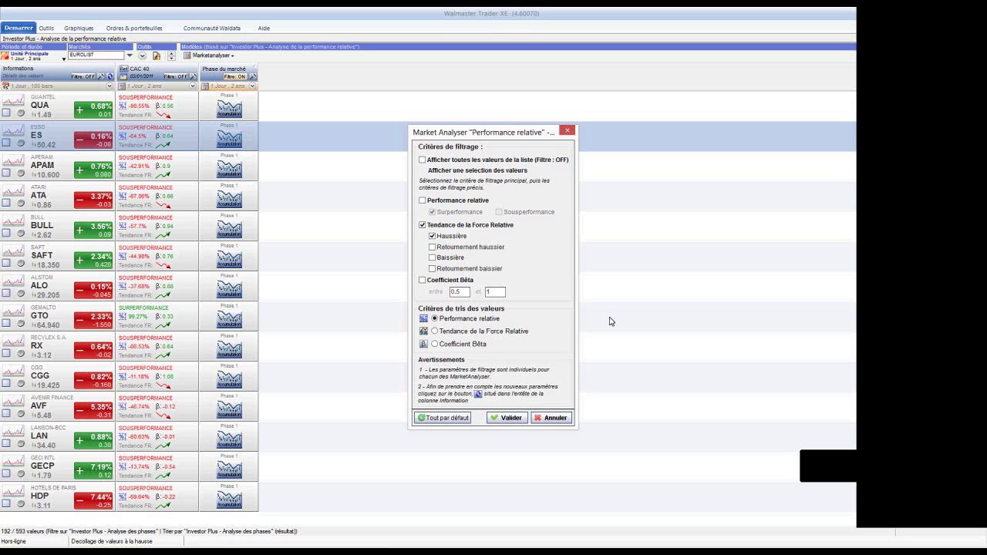
left_click(554, 417)
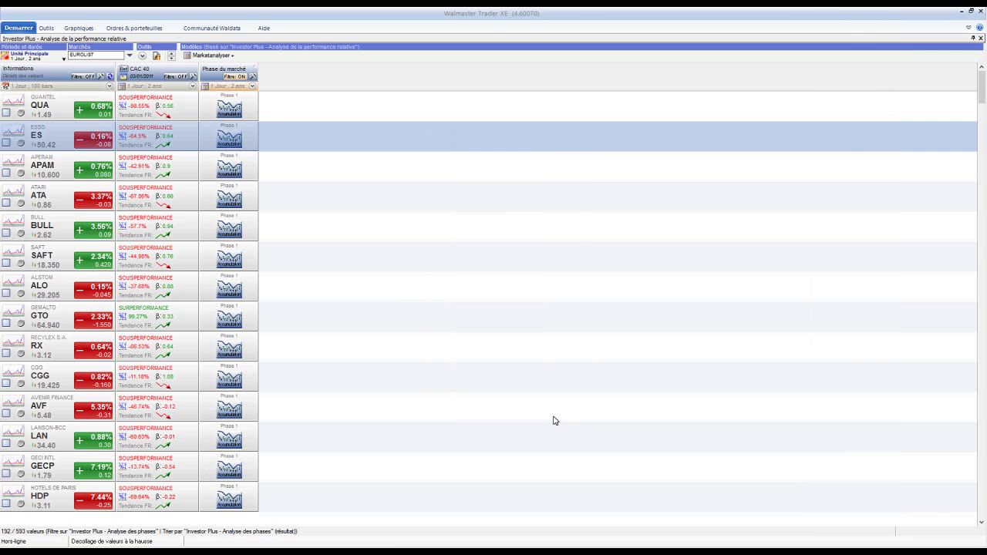
Open the "Investor Plus - Comparatif des performance multivaleur" chart model, widening the name column of the model list
left_click(81, 29)
left_click(27, 58)
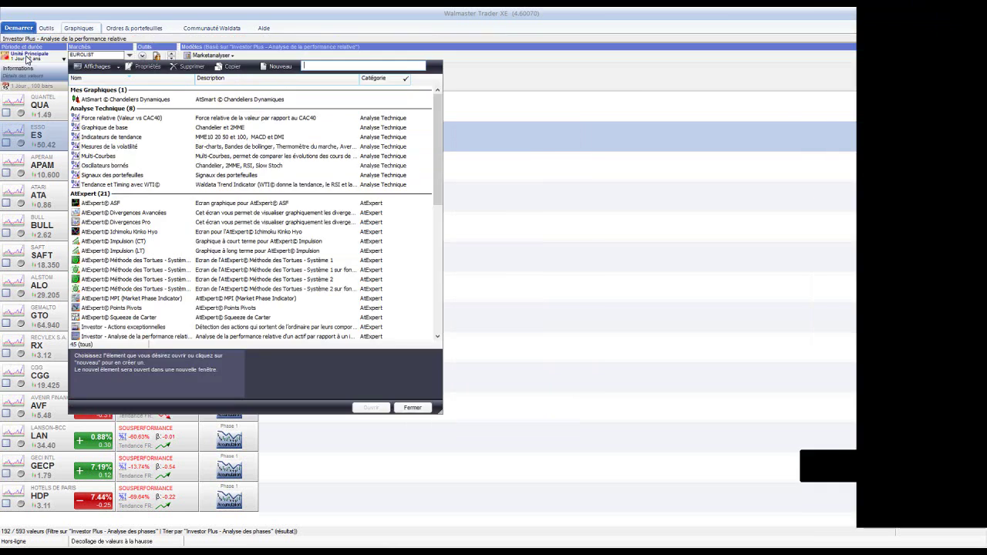
left_click(259, 231)
scroll(261, 241, "down", 4)
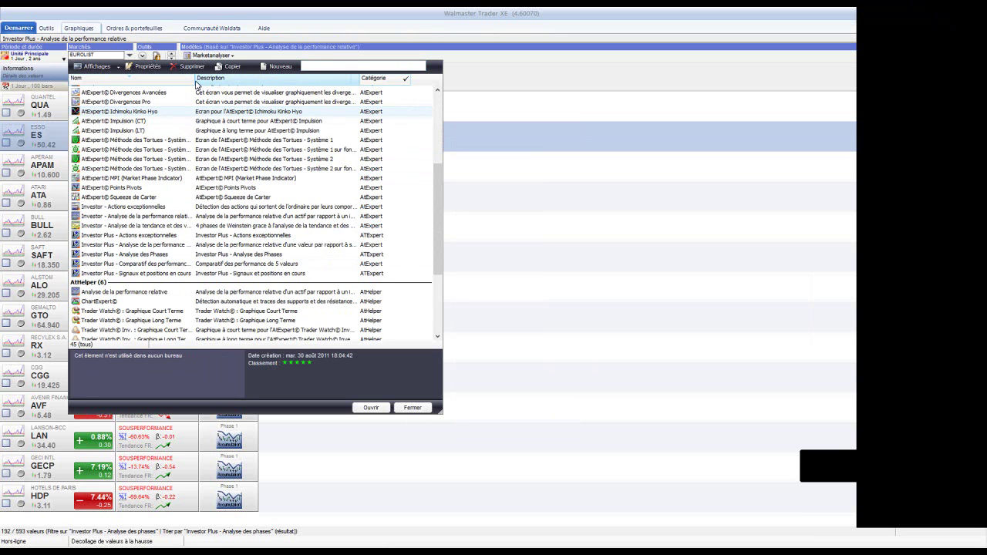
left_click_drag(195, 80, 267, 80)
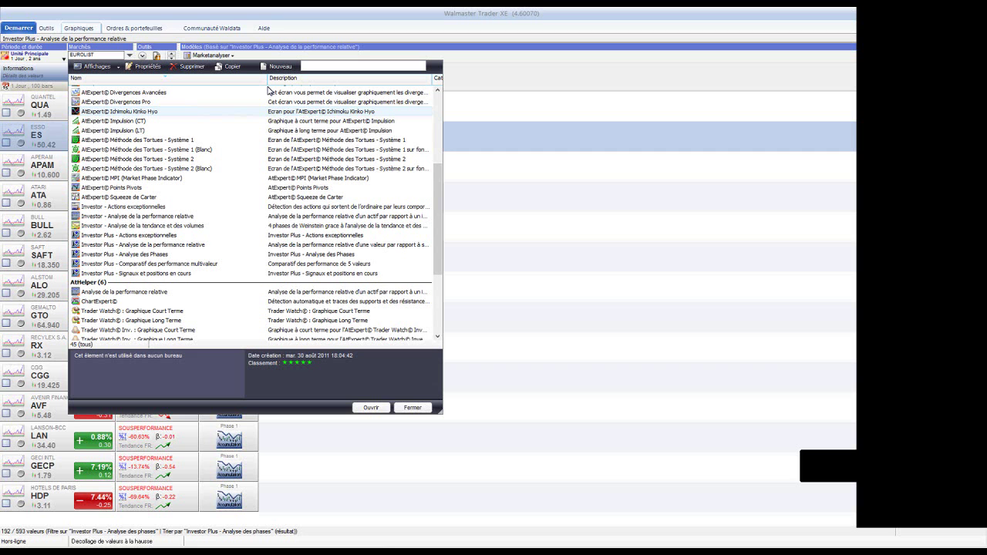
left_click(141, 266)
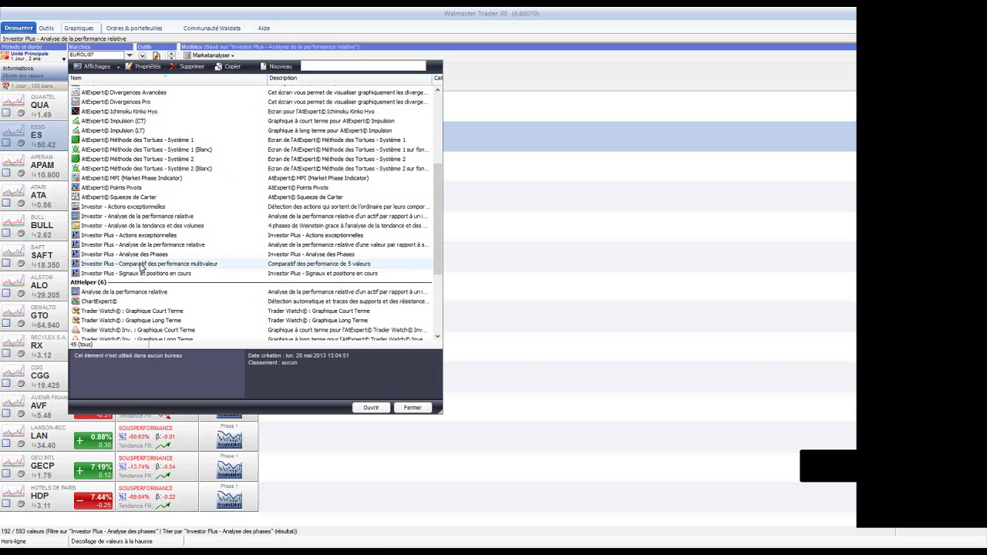
left_click(366, 408)
Dock the performance comparison chart beside the MarketAnalyser and narrow the stock list to the width of its three columns
left_click_drag(172, 35, 515, 288)
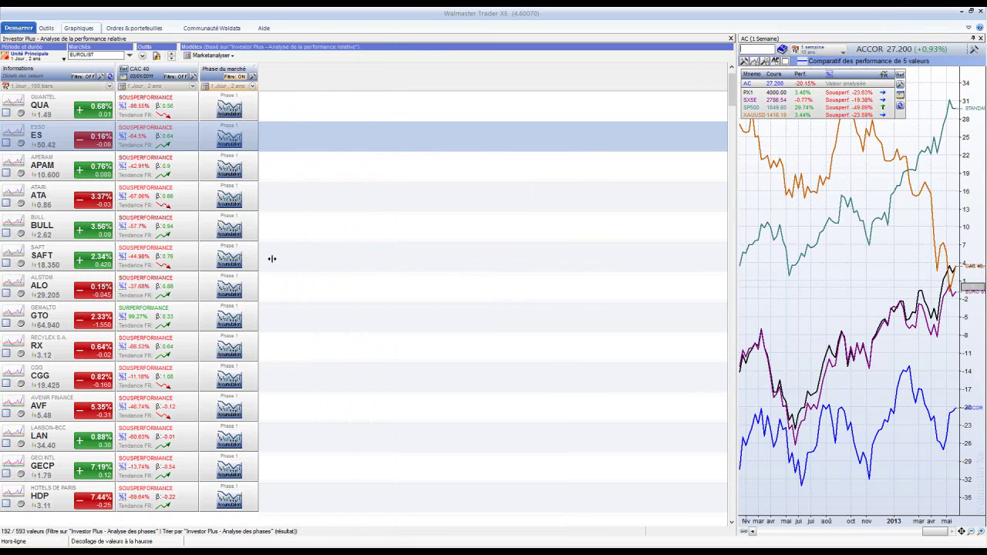
left_click_drag(272, 259, 269, 260)
left_click_drag(356, 263, 330, 263)
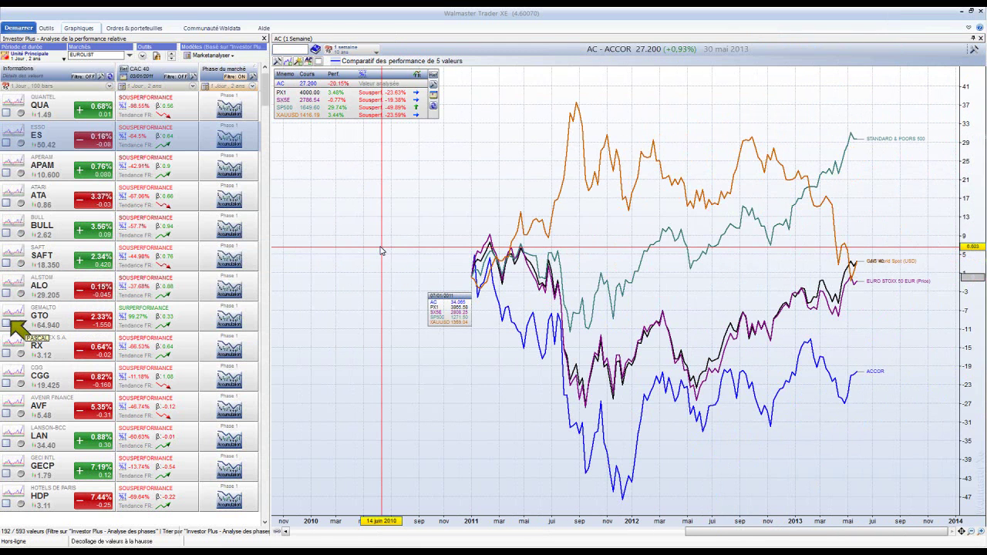
Open the "Investor Plus - Actions exceptionnelles" chart model and dock it as a second tab with the performance comparison chart
left_click(79, 28)
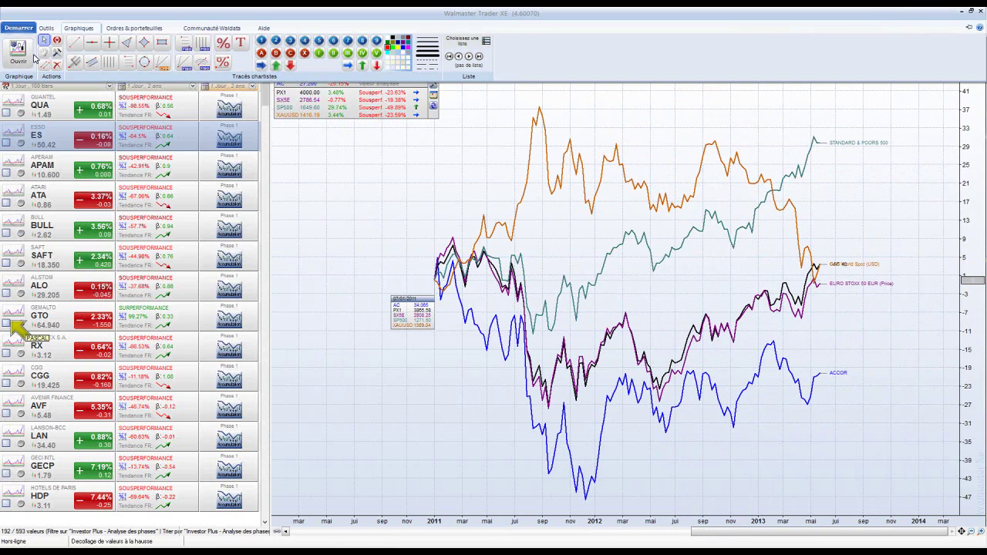
left_click(31, 57)
scroll(133, 187, "down", 5)
left_click(132, 189)
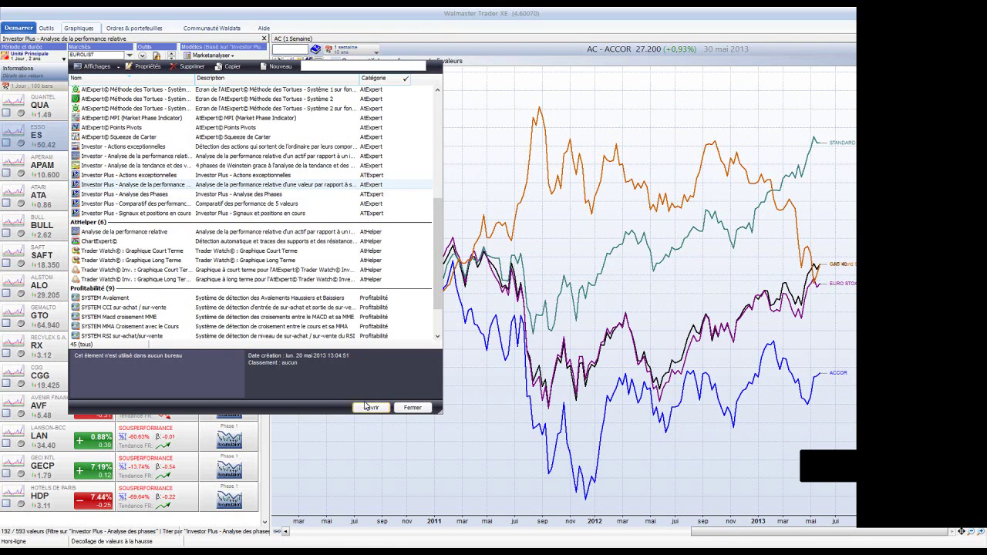
left_click(146, 177)
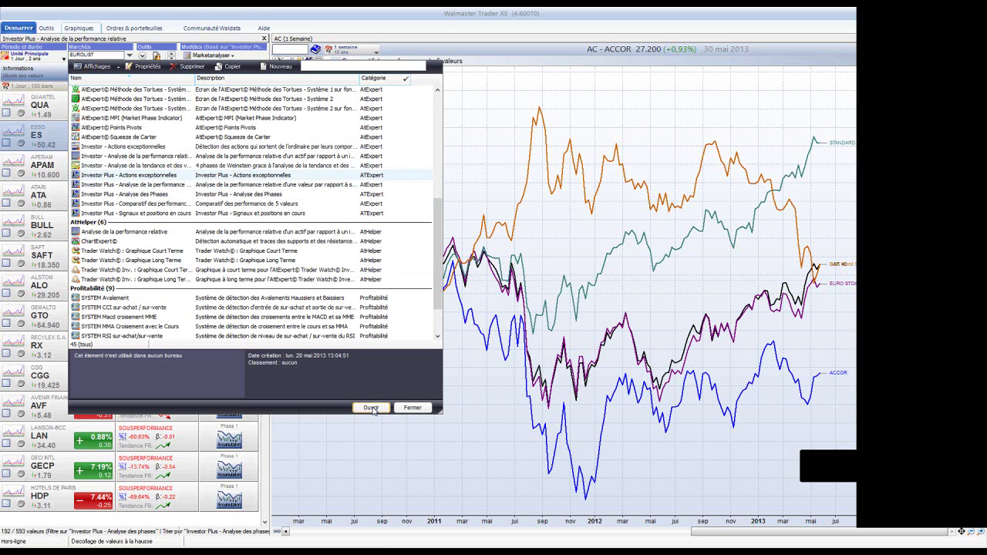
left_click(370, 408)
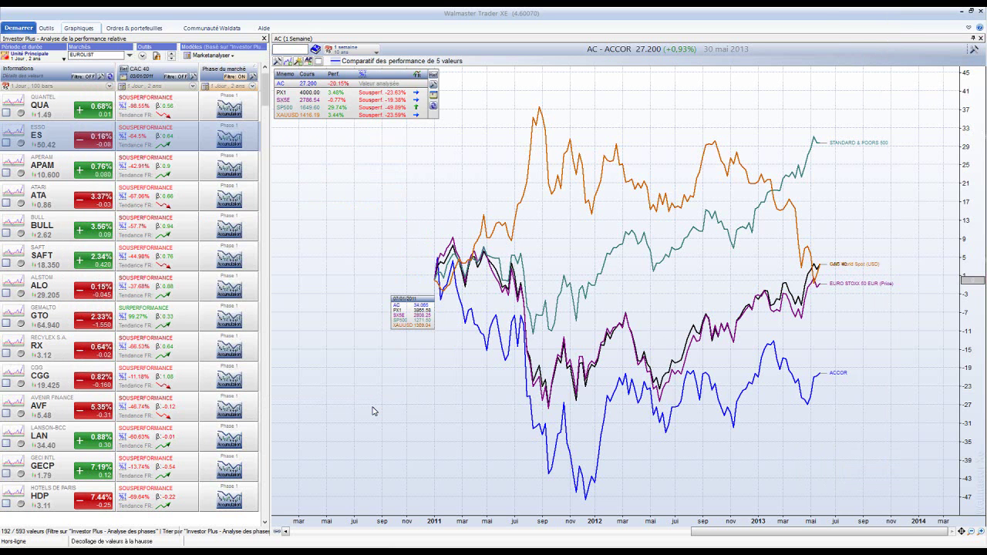
left_click_drag(372, 411, 628, 286)
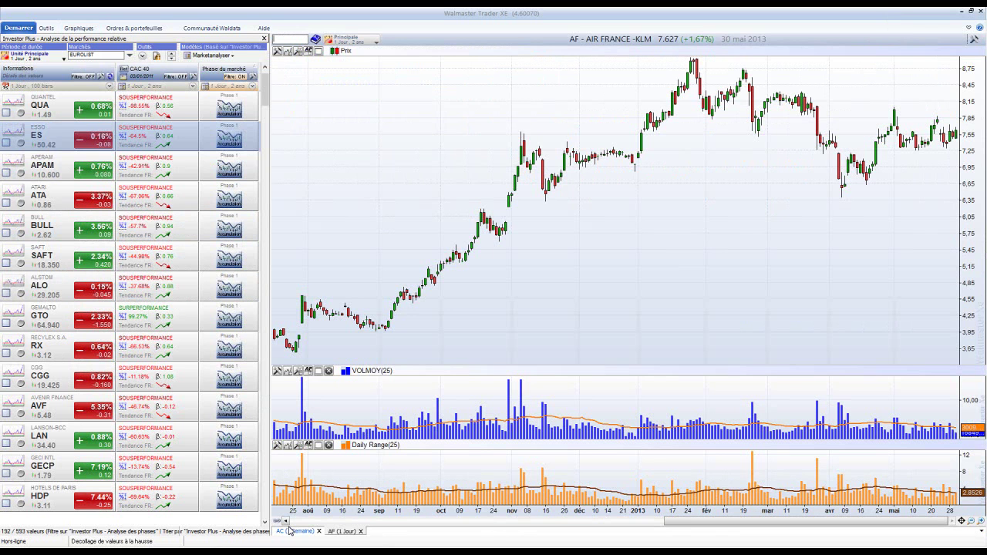
Examine CGG in both the weekly performance comparison chart and the daily price chart
left_click(289, 532)
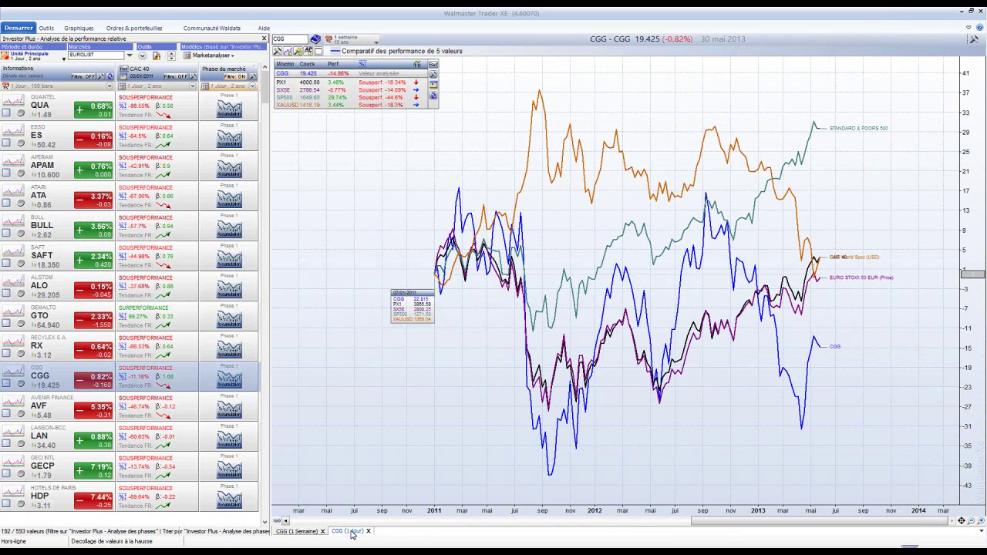
left_click(348, 531)
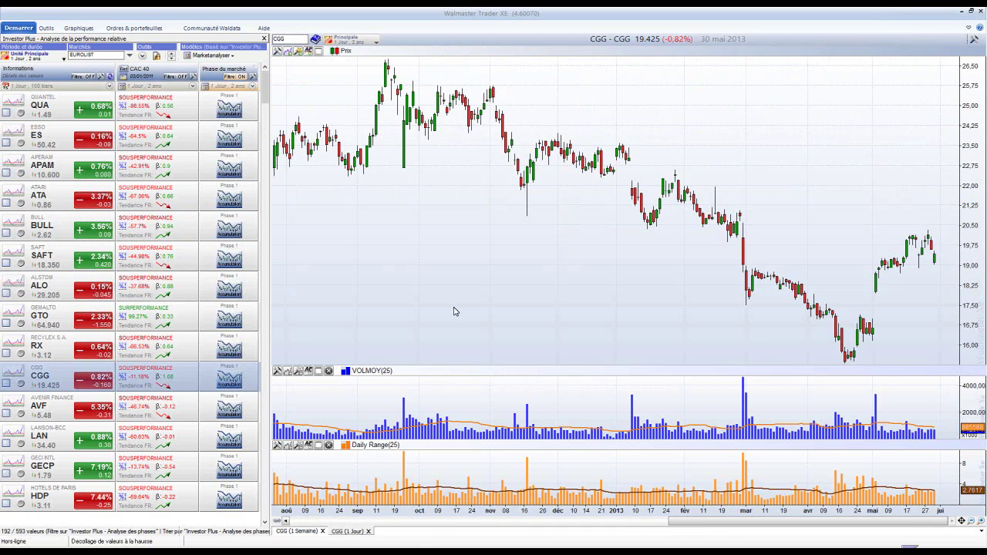
left_click_drag(454, 311, 413, 276)
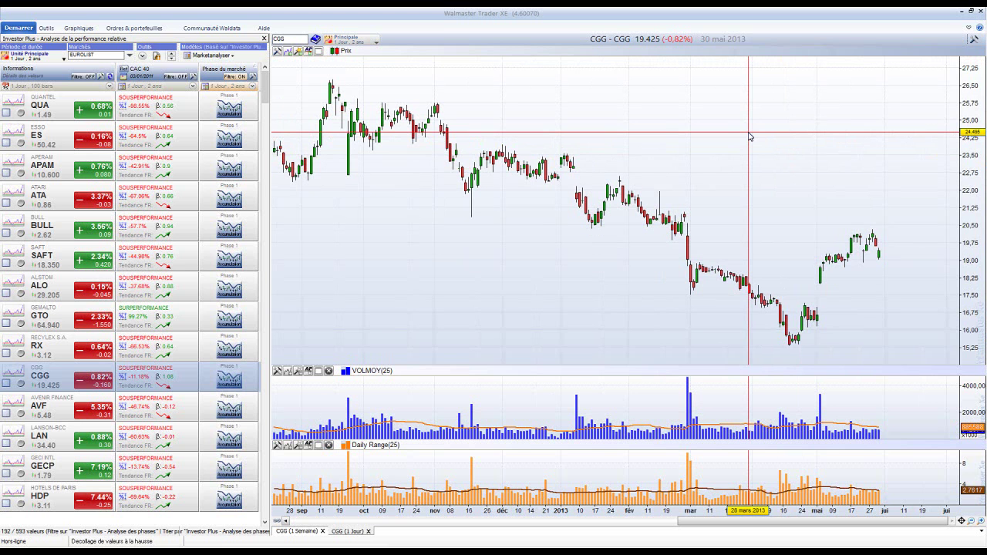
left_click(312, 531)
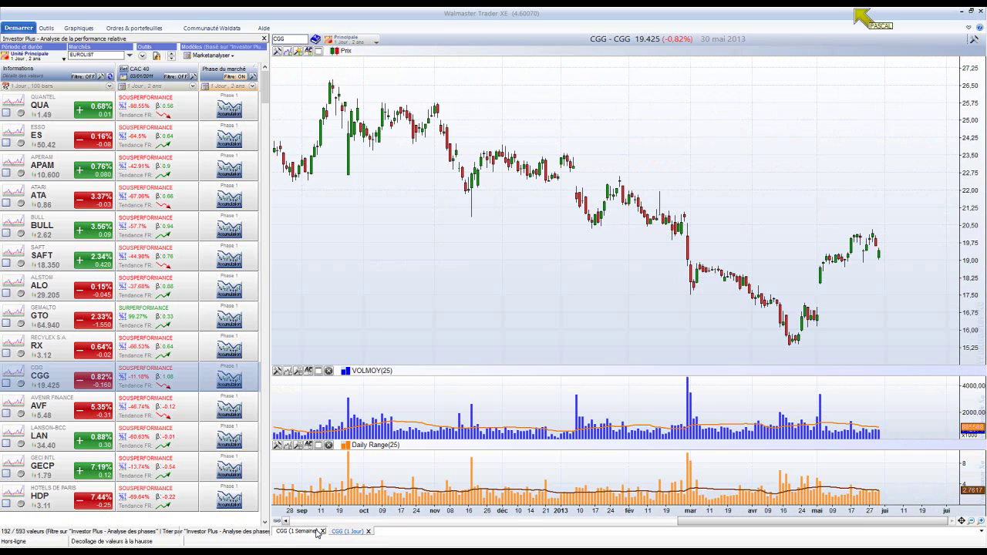